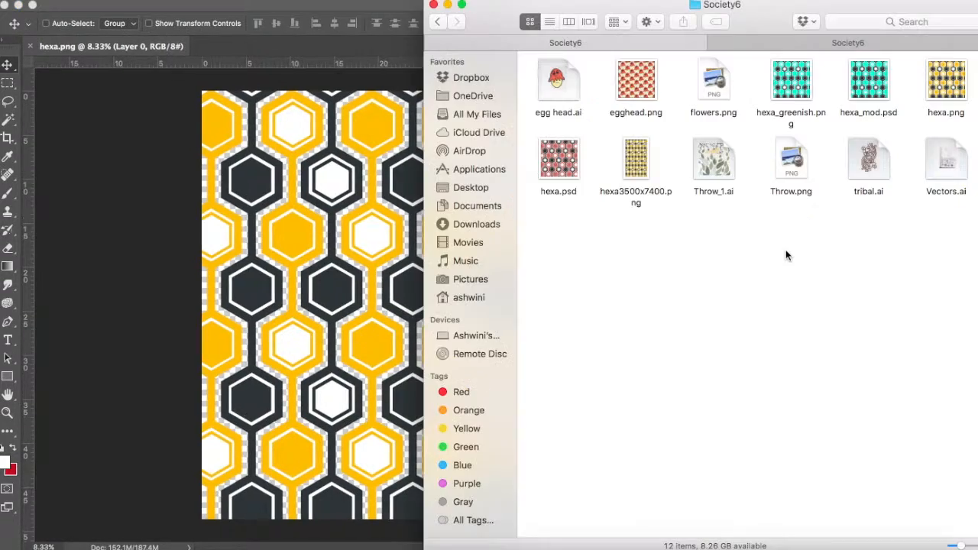
left_click(947, 90)
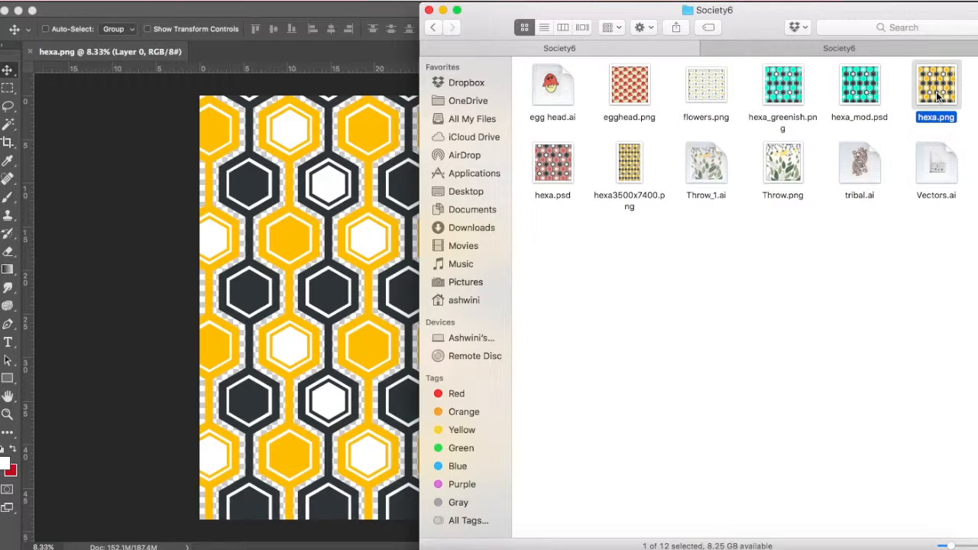
right_click(936, 91)
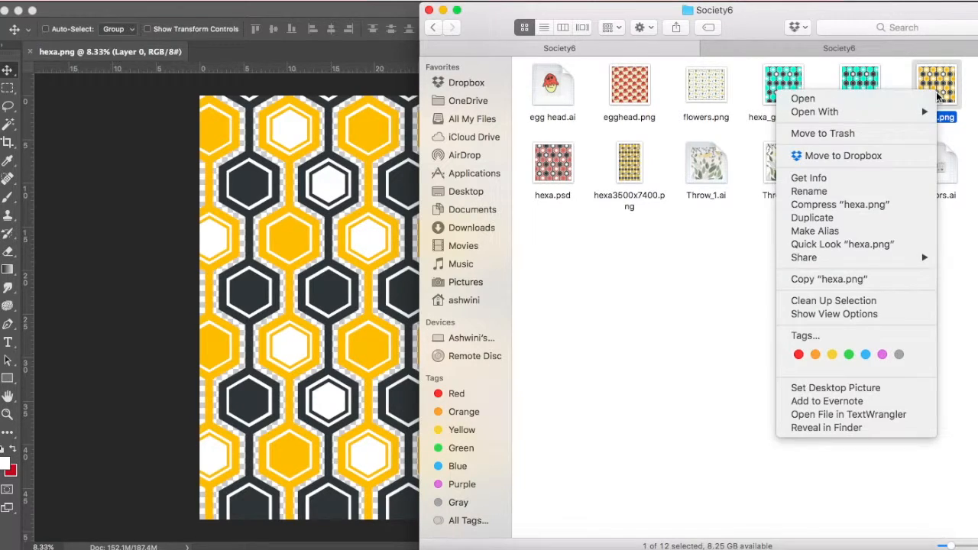
mouse_move(876, 118)
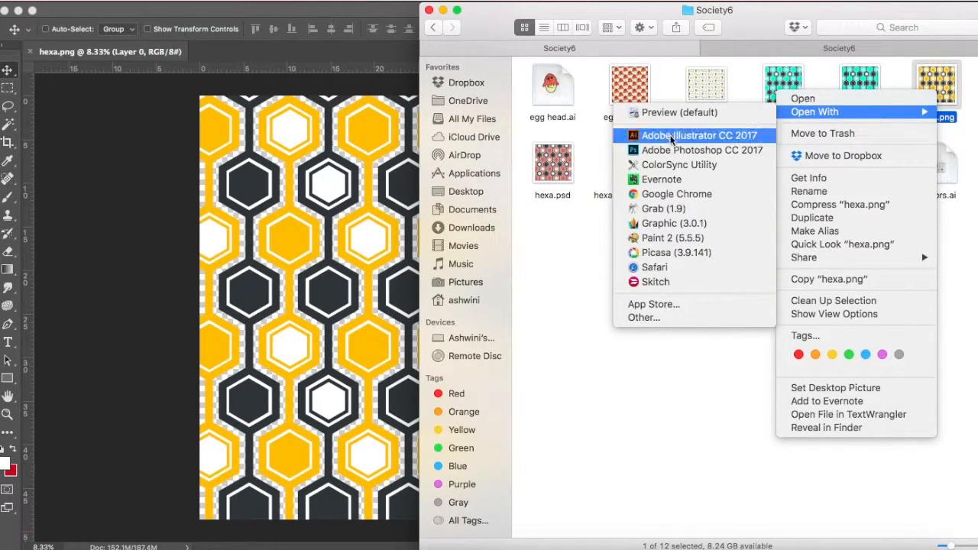
left_click(600, 416)
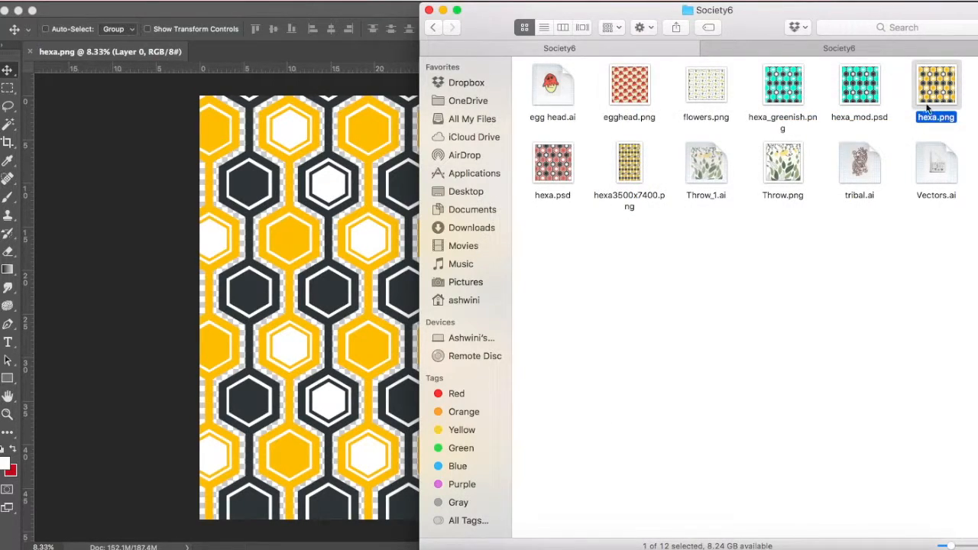
left_click(115, 229)
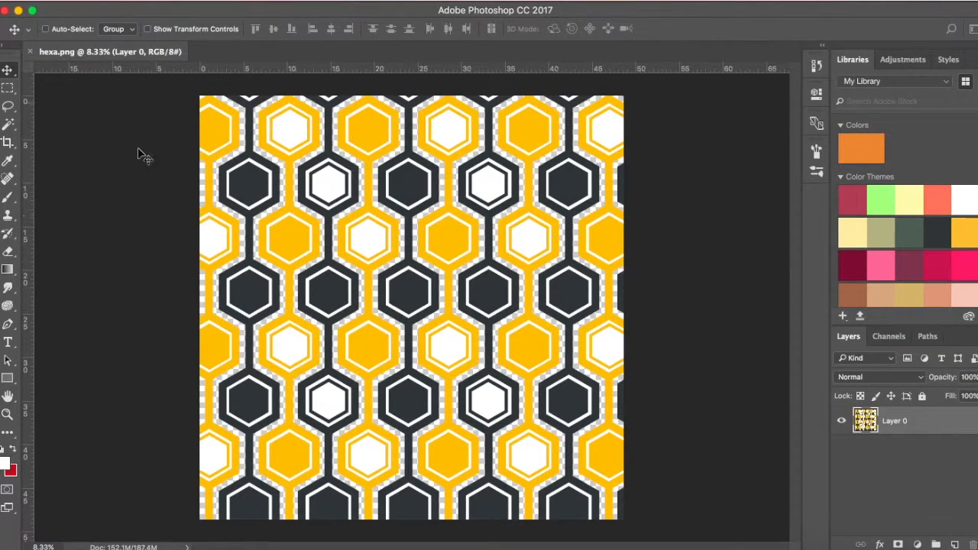
left_click(136, 1)
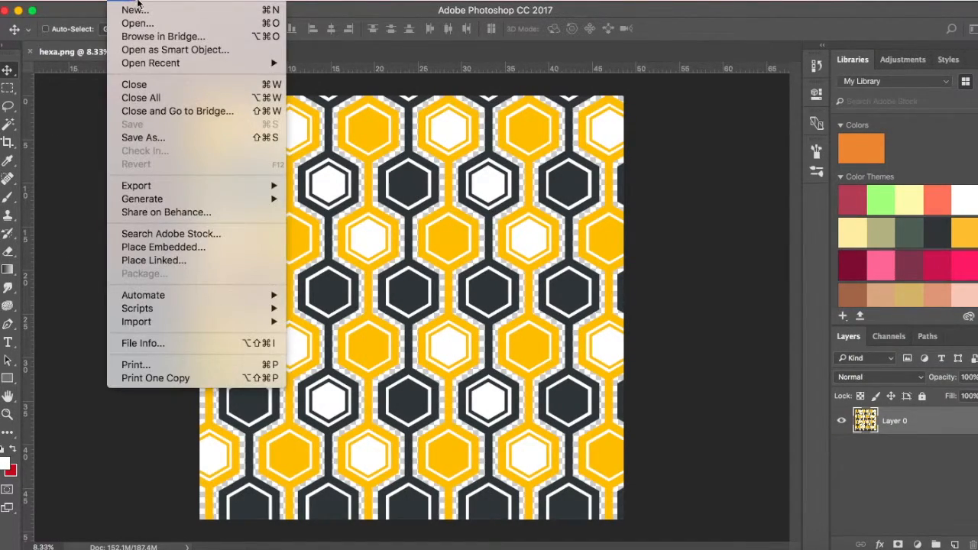
left_click(130, 24)
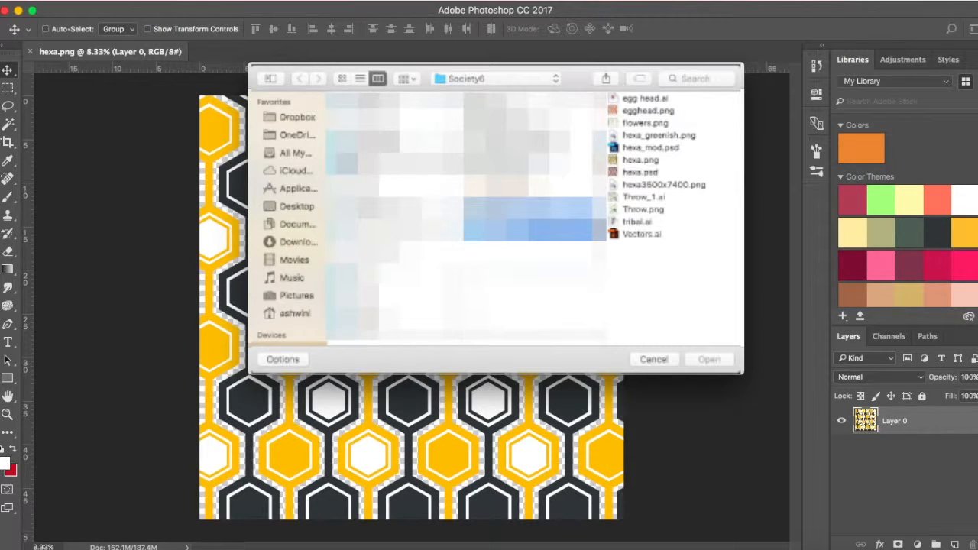
left_click(511, 158)
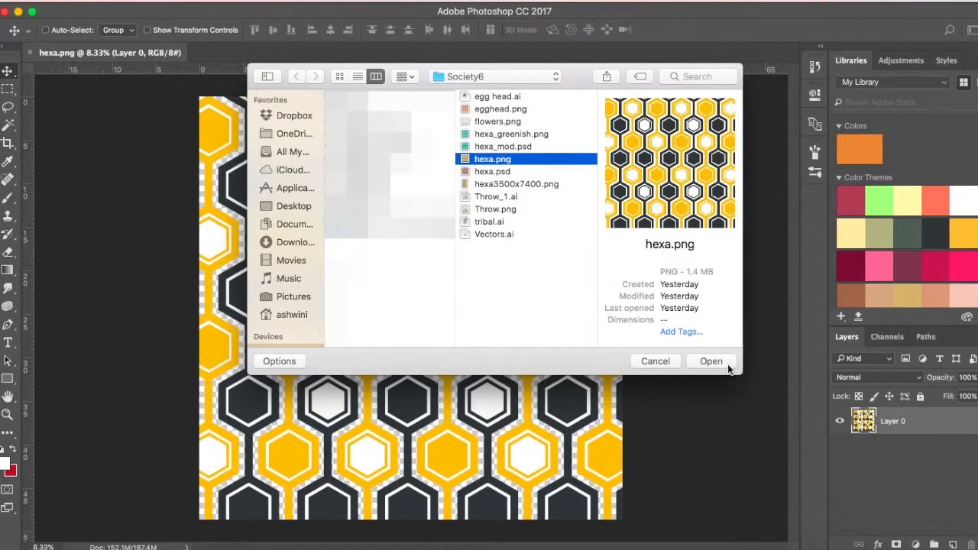
left_click(656, 362)
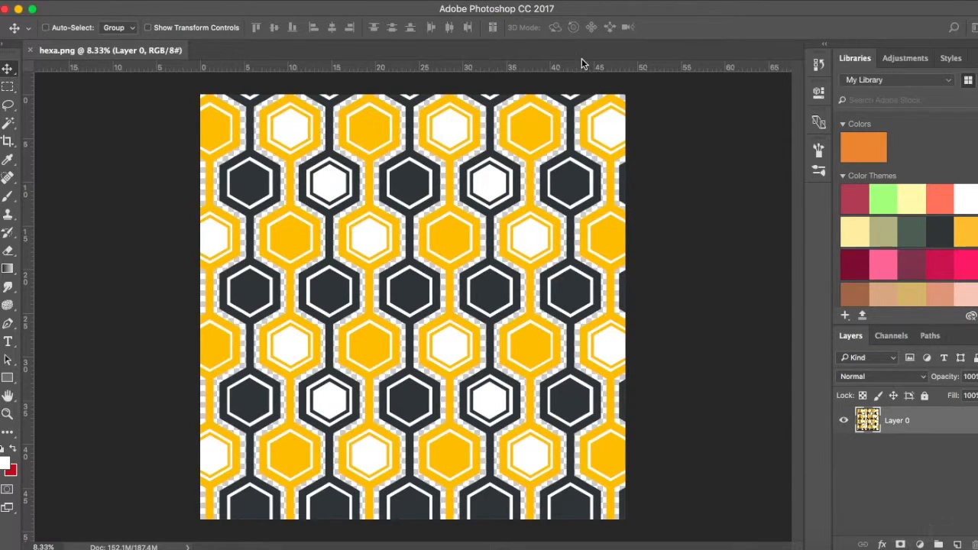
left_click(441, 4)
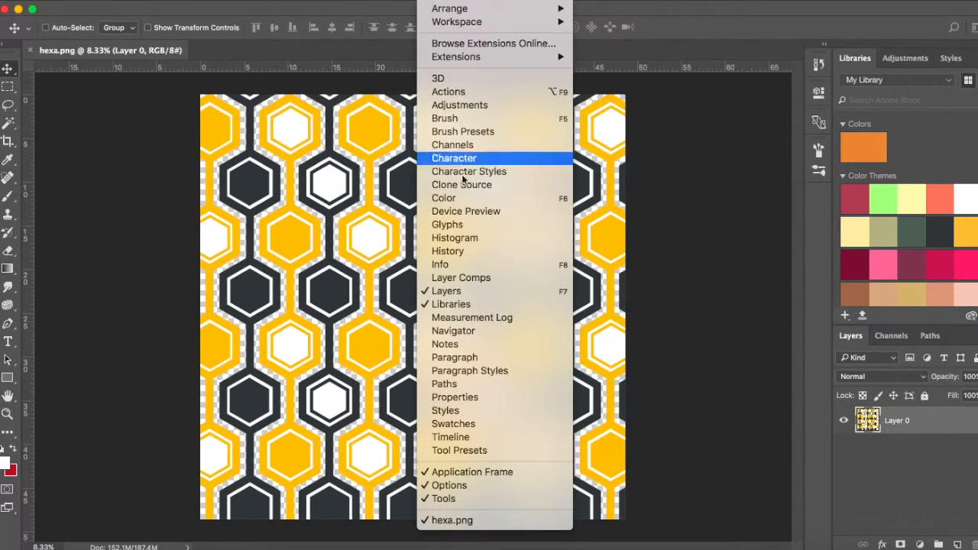
left_click(729, 357)
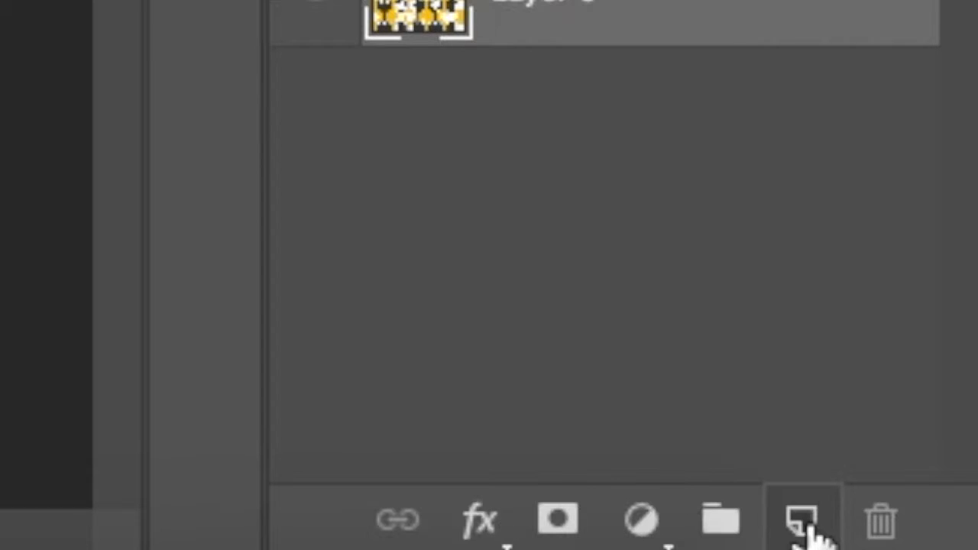
Step: Add a new empty layer above the hexagon pattern and rename the pattern layer Layer 0 as Original
left_click(809, 531)
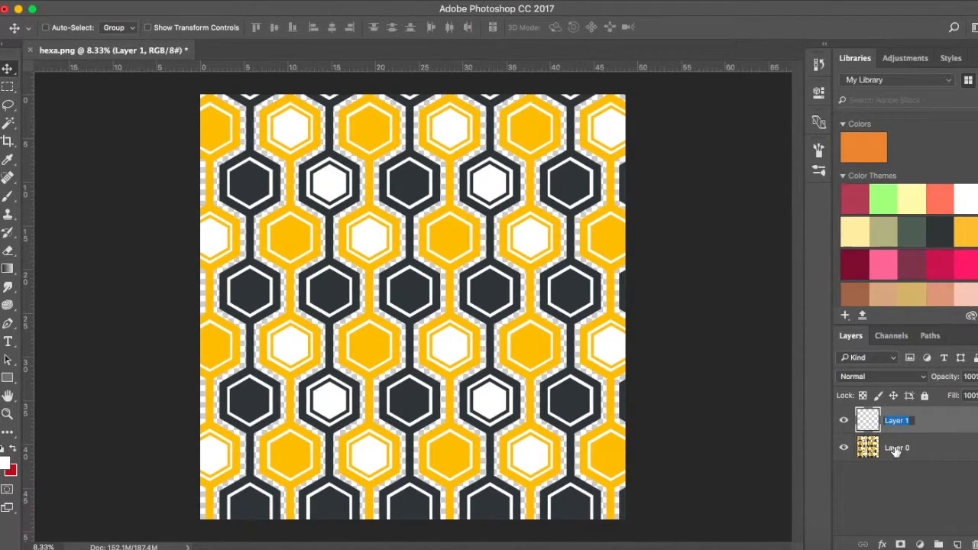
double_click(896, 449)
type("Original")
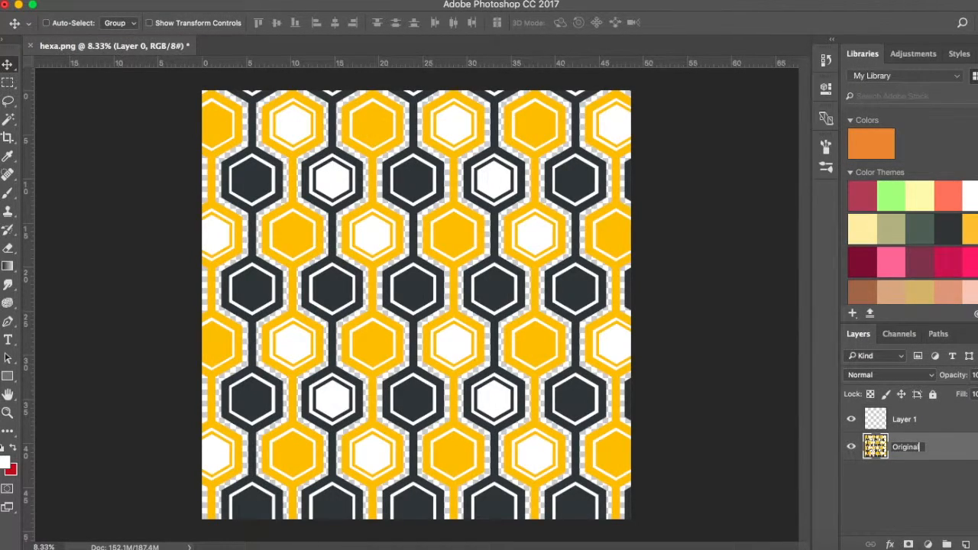
key("Return")
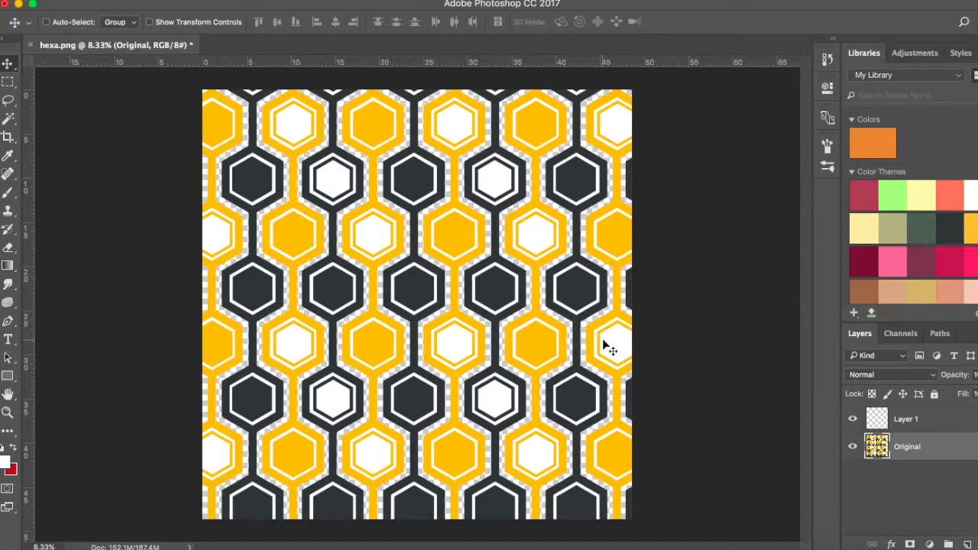
Step: Copy the entire Original layer, hide it, and paste the pattern into the empty Layer 1
key("super+a")
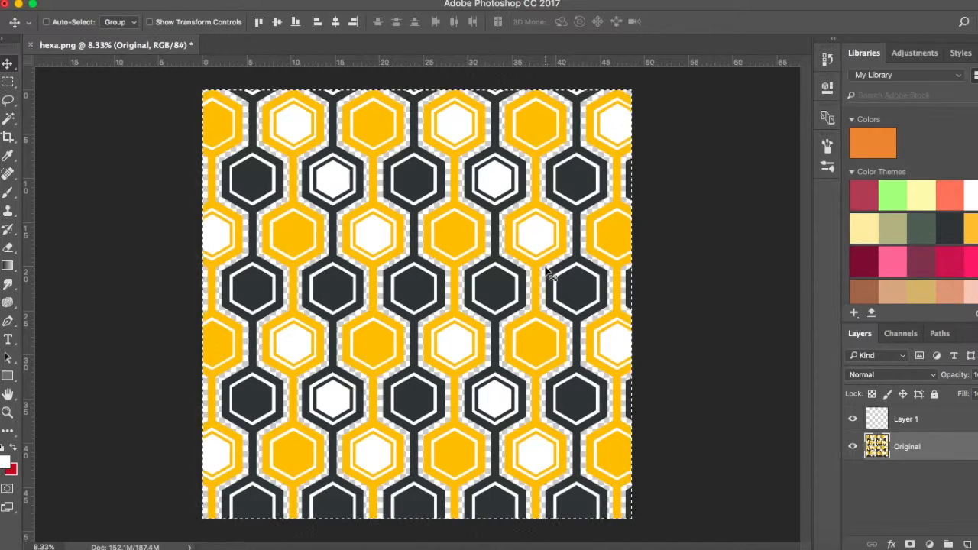
key("super+c")
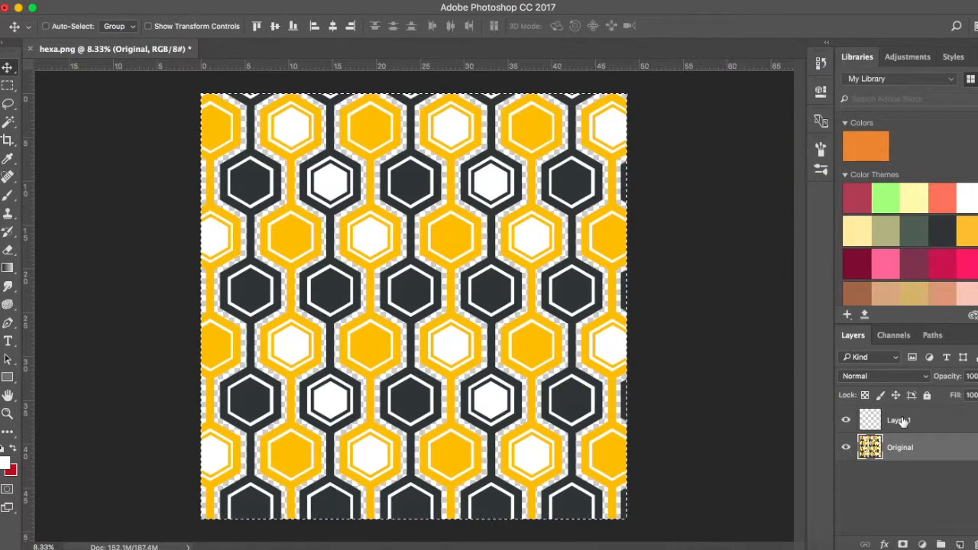
left_click(902, 419)
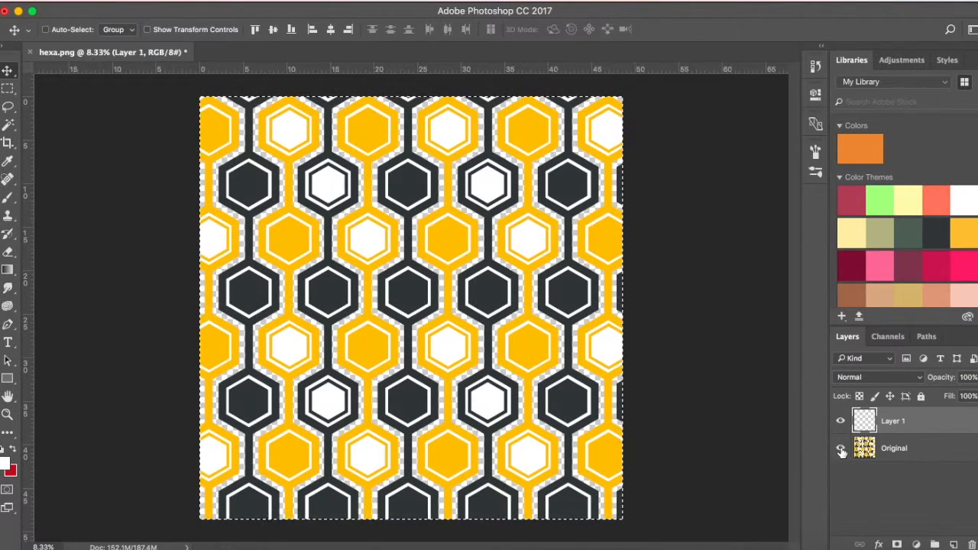
left_click(841, 449)
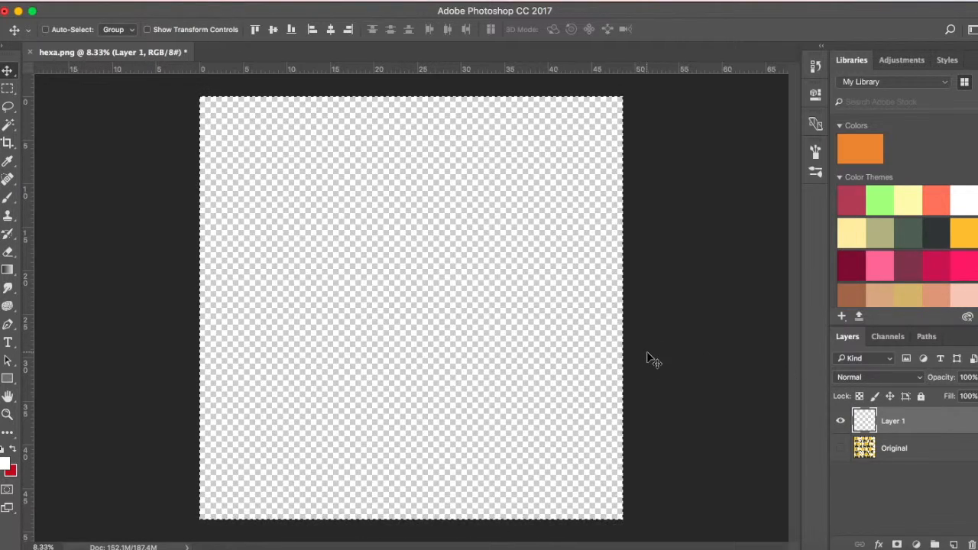
key("super+v")
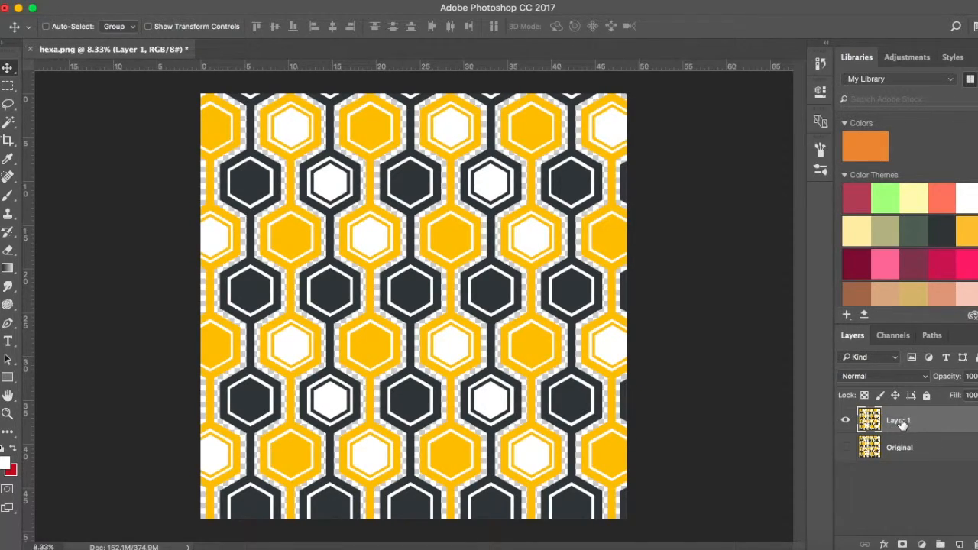
Step: Recolor Layer 1 with a Hue/Saturation adjustment of hue -33, saturation -42 and lightness +4
left_click(901, 449)
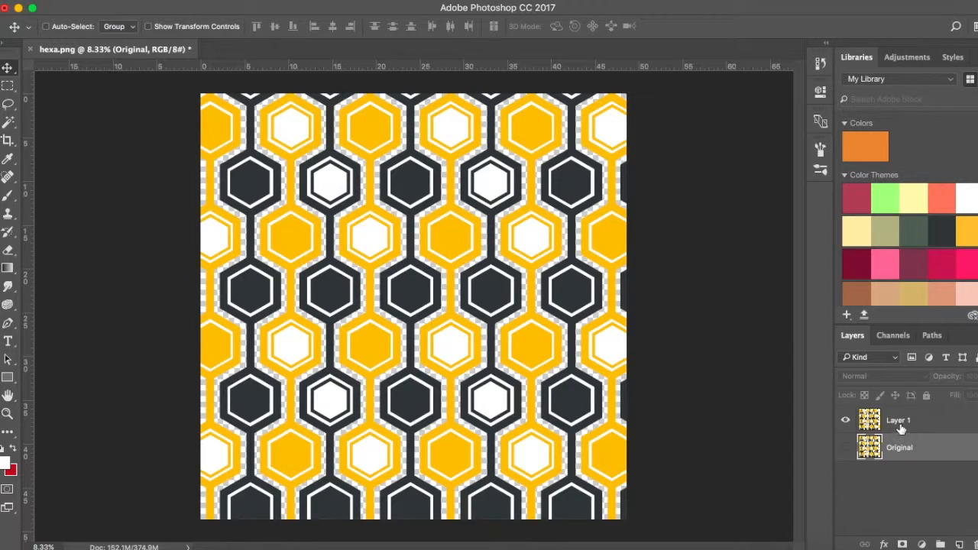
left_click(902, 427)
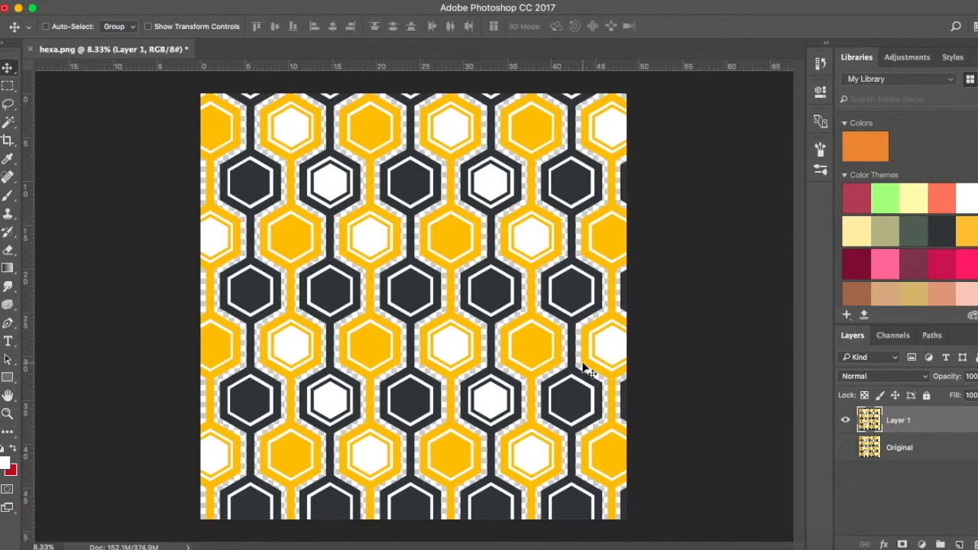
left_click(184, 2)
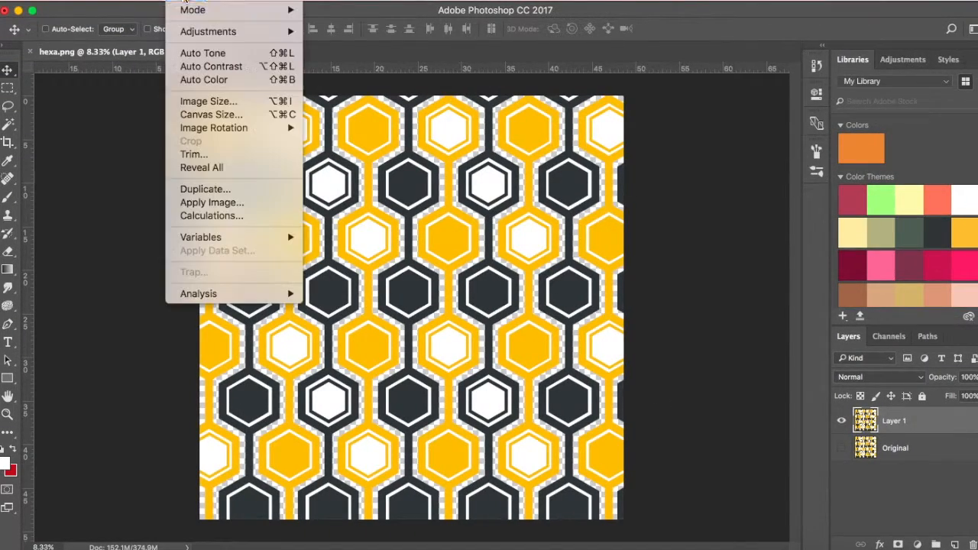
mouse_move(205, 31)
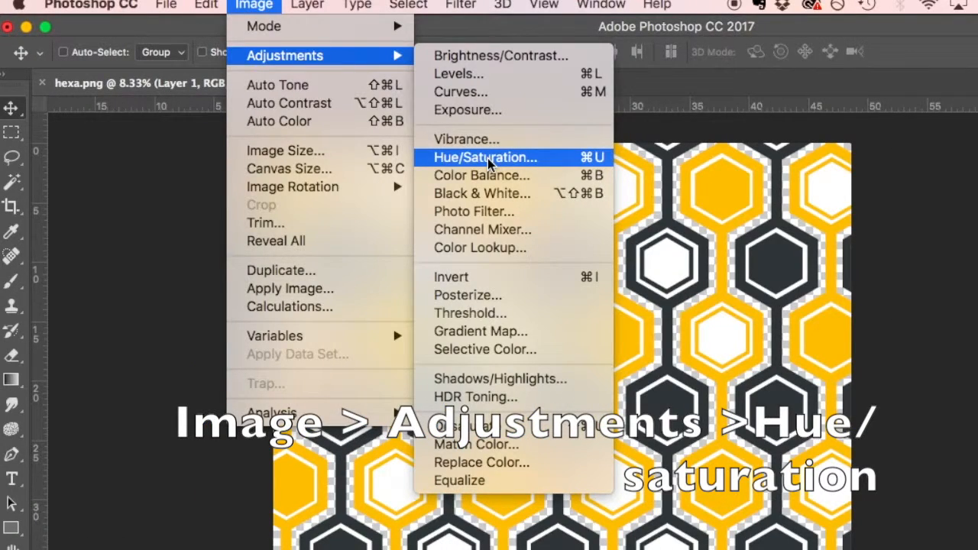
left_click(486, 158)
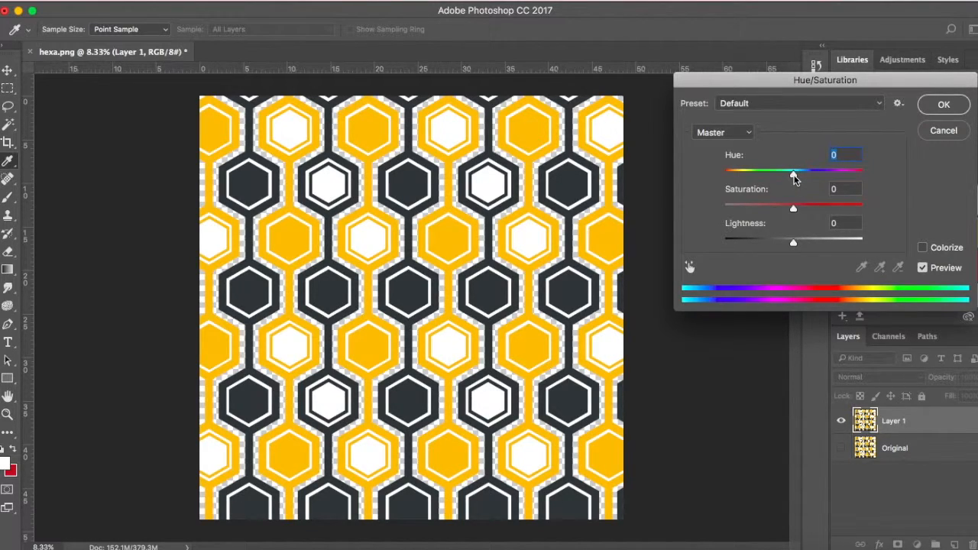
left_click_drag(795, 177, 773, 174)
left_click_drag(797, 207, 768, 209)
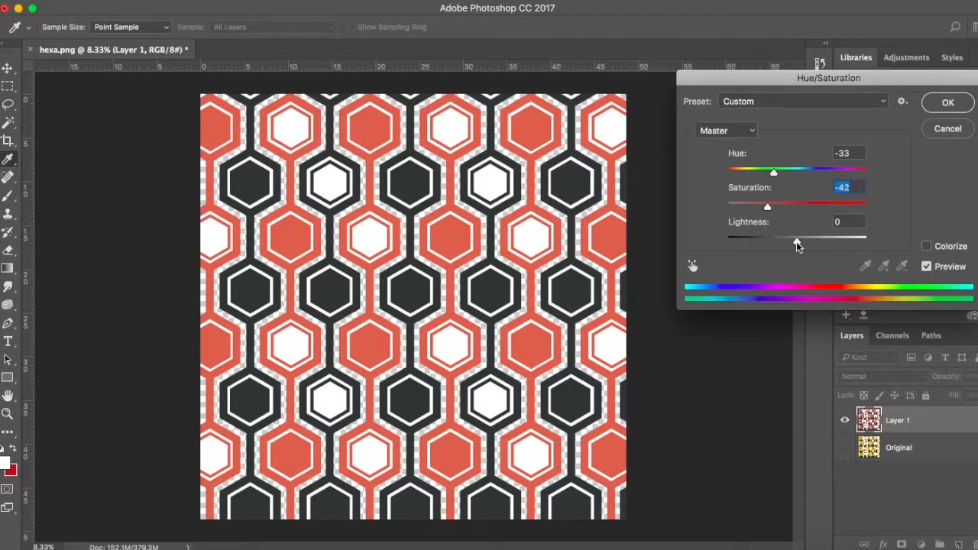
left_click_drag(796, 241, 805, 240)
mouse_move(811, 245)
left_mouse_down()
mouse_move(822, 243)
mouse_move(775, 241)
mouse_move(799, 242)
left_mouse_up()
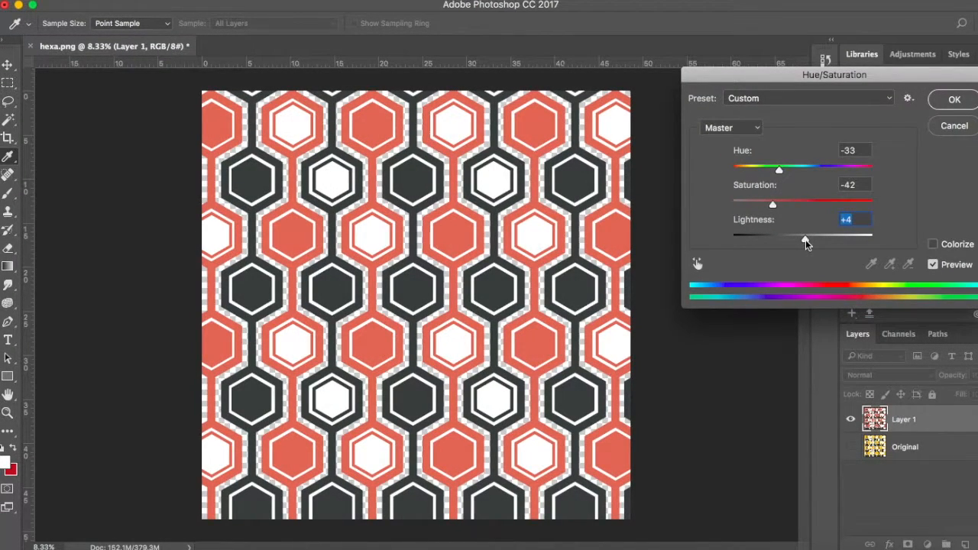
left_click(953, 100)
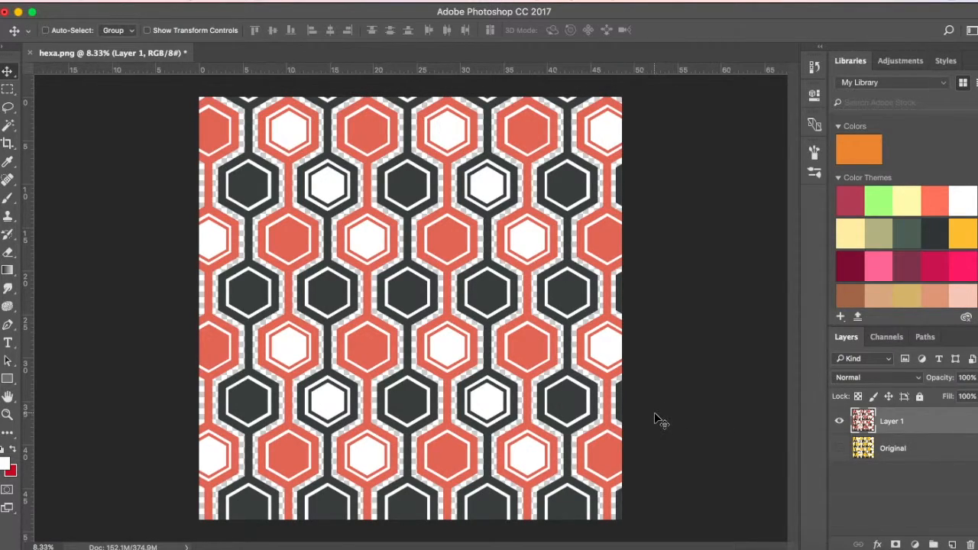
Step: Copy all of the recolored Layer 1, hide it, and paste the pattern into a new layer above it
key("super+a")
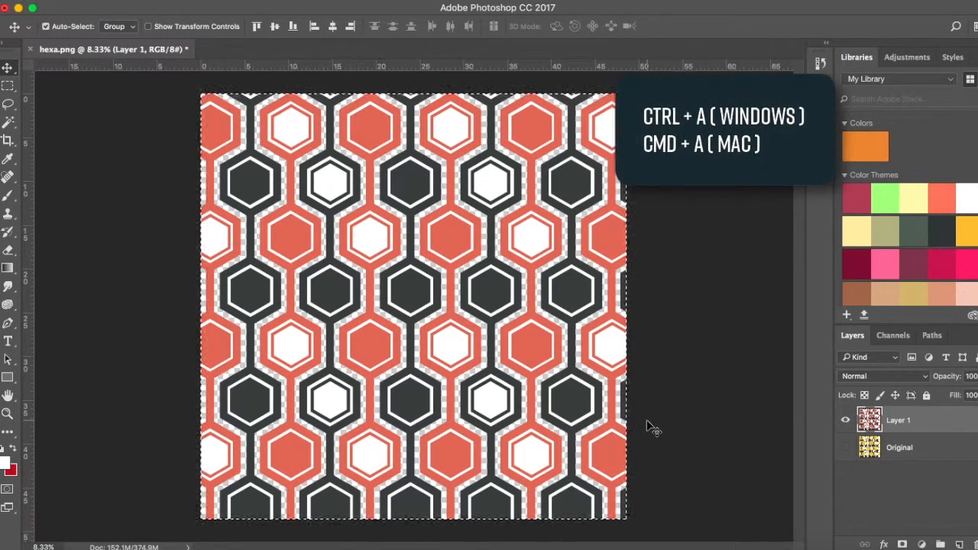
key("super+c")
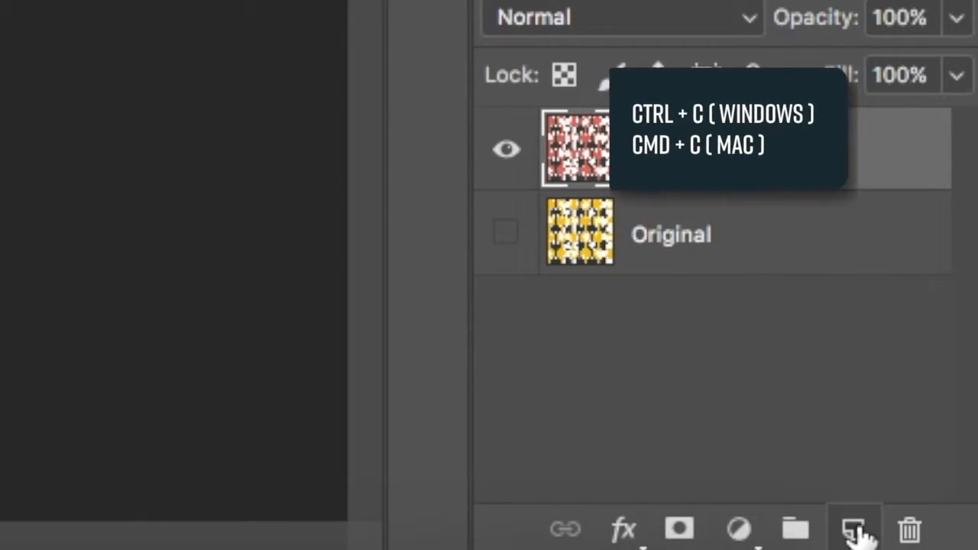
left_click(855, 529)
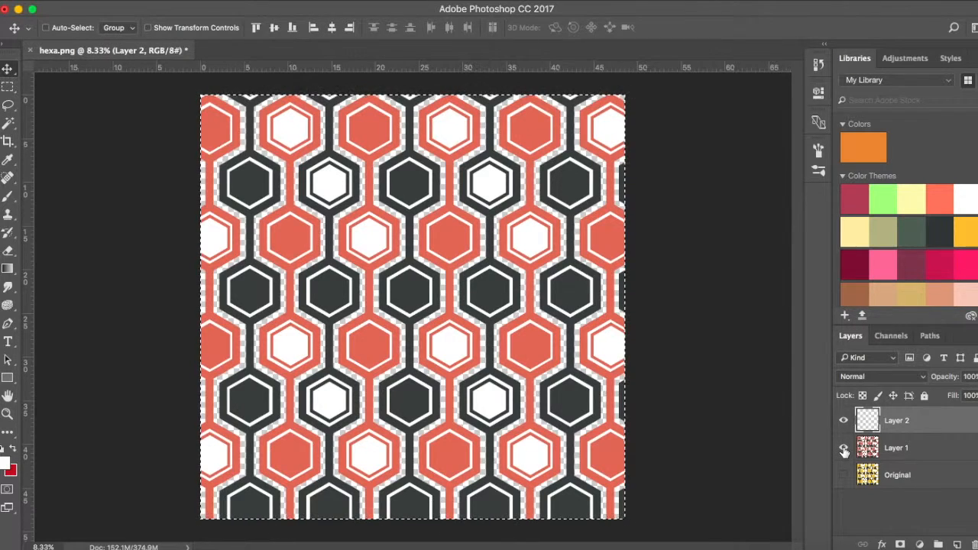
left_click(506, 233)
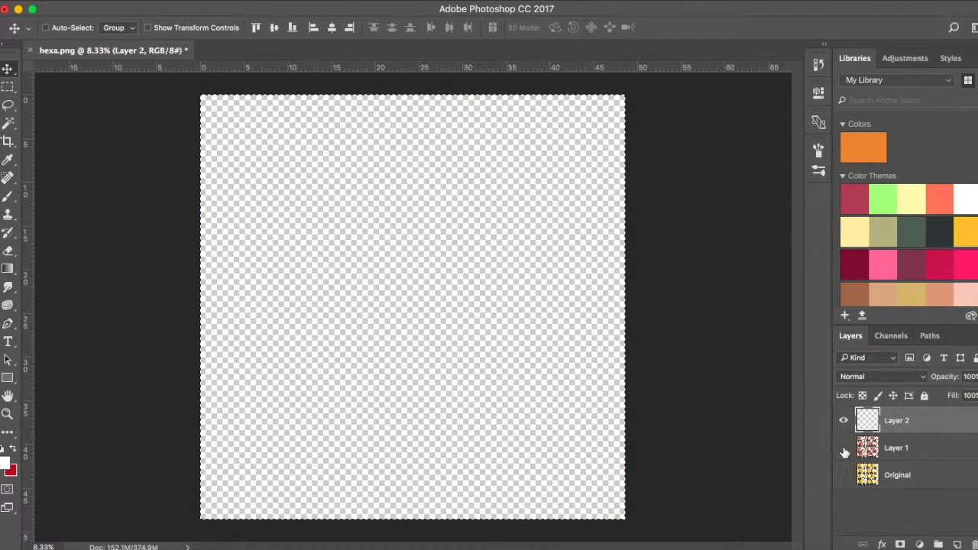
key("super+v")
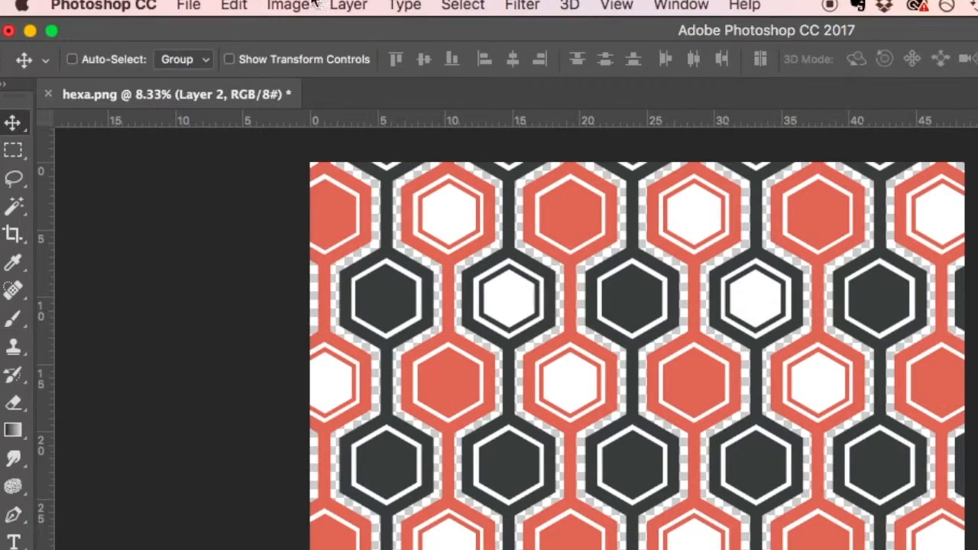
Step: Open a Hue/Saturation adjustment for Layer 2
left_click(313, 5)
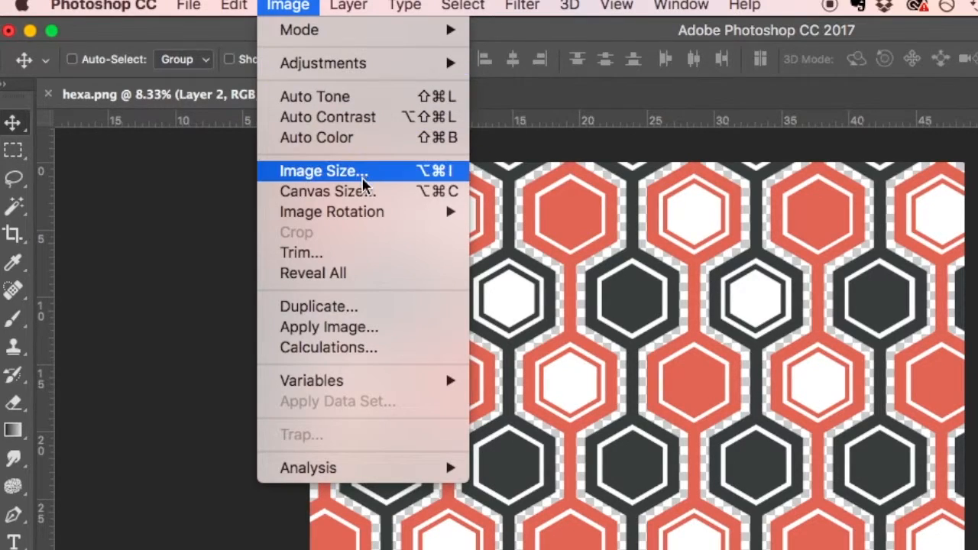
mouse_move(353, 66)
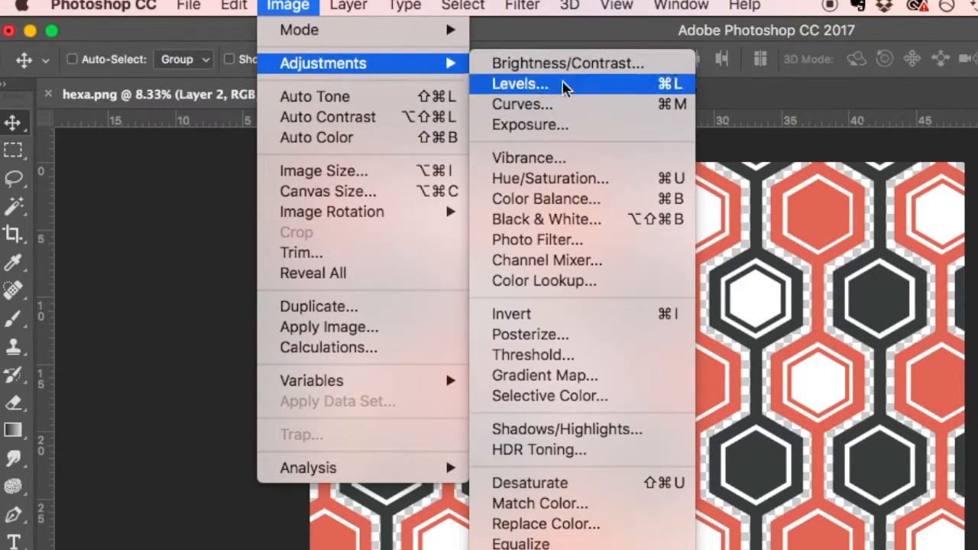
left_click(564, 178)
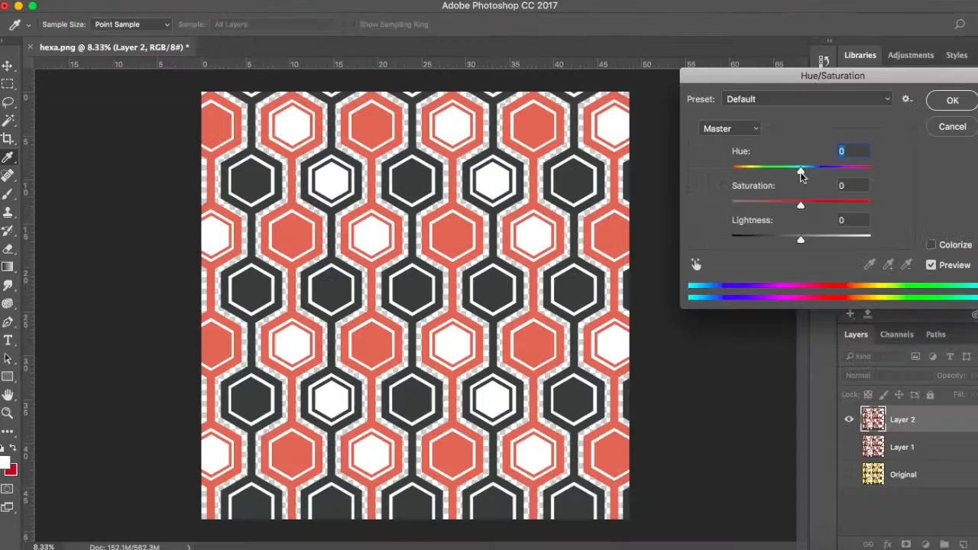
Step: Try hue -74, saturation -10 and lightness -5 on Layer 2, and try the Old Style preset instead
left_click_drag(801, 174, 761, 174)
mouse_move(800, 205)
left_mouse_down()
mouse_move(756, 203)
mouse_move(817, 200)
mouse_move(797, 203)
left_mouse_up()
mouse_move(805, 237)
left_mouse_down()
mouse_move(834, 238)
mouse_move(801, 242)
left_mouse_up()
left_click(813, 100)
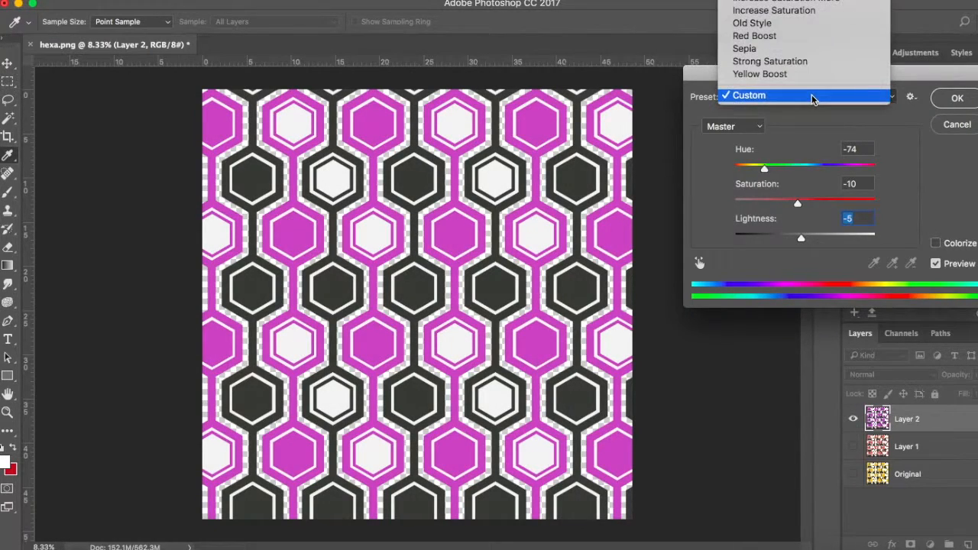
left_click(766, 23)
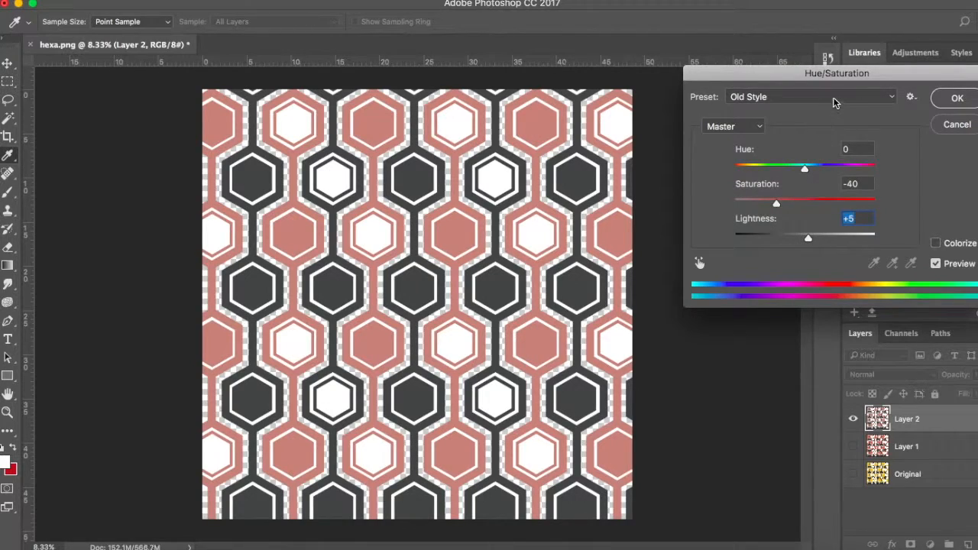
Step: Recolor Layer 2 with the Cyanotype preset, shift its hue from blue to green, and apply the adjustment
left_click(833, 97)
left_click(800, 57)
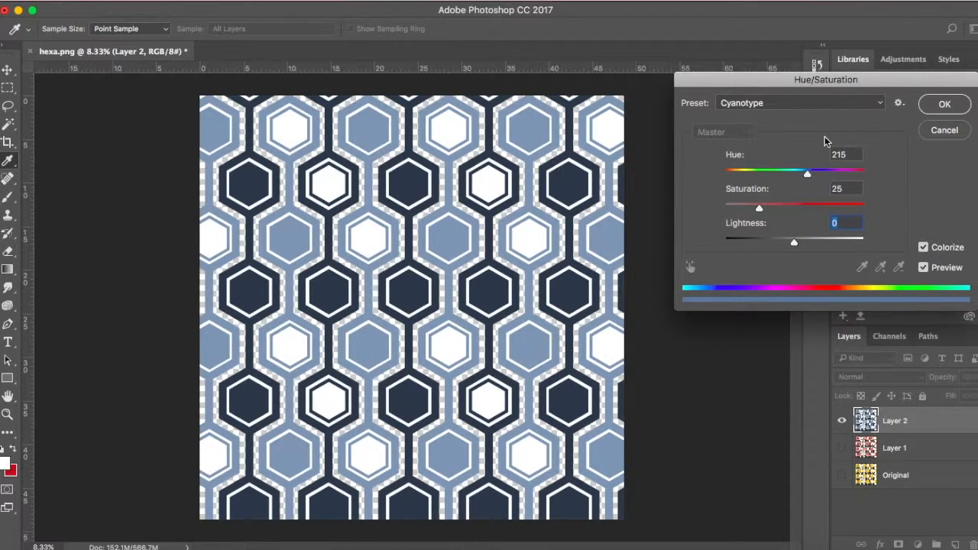
left_click_drag(807, 173, 764, 176)
left_click(948, 102)
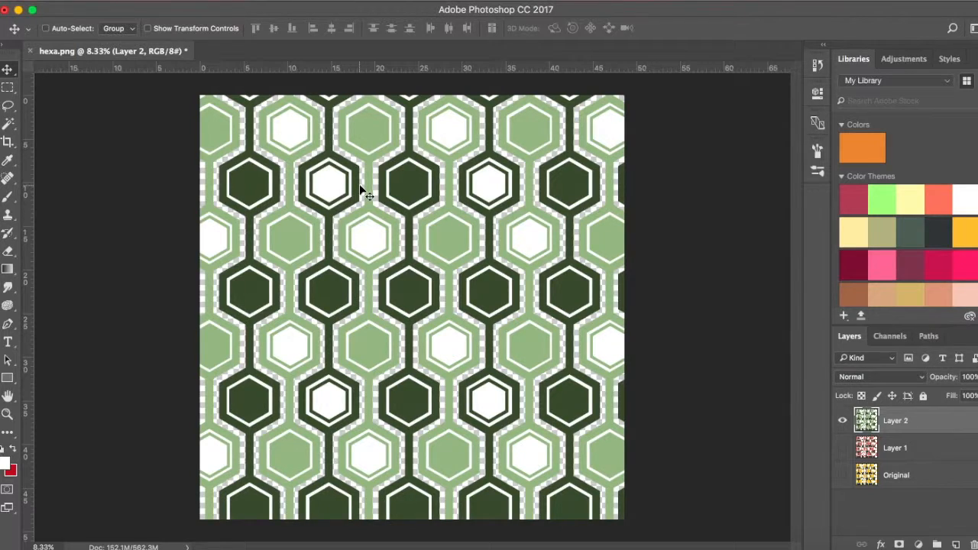
Step: Review the Export As settings for the green pattern and the hexa_greenish.png file in the Society6 folder, without exporting
left_click(122, 0)
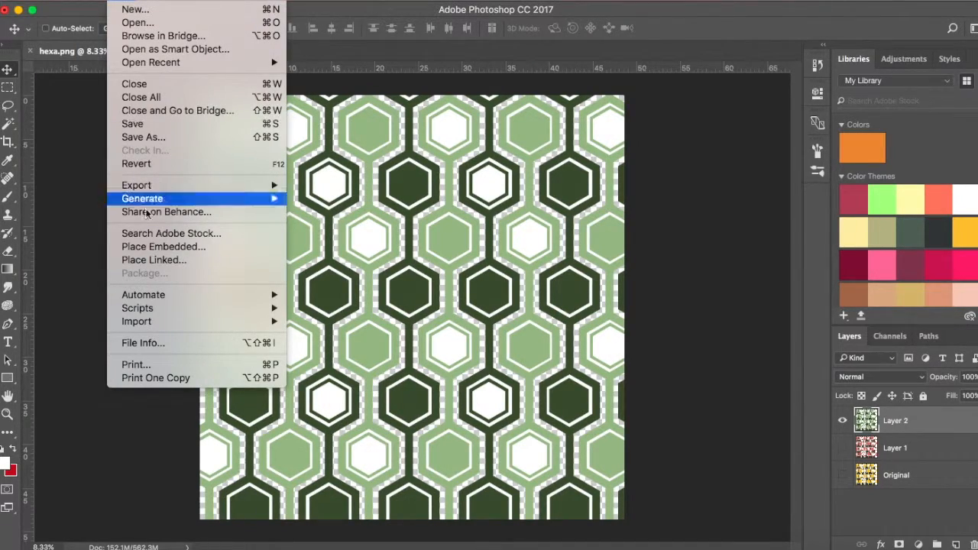
mouse_move(159, 190)
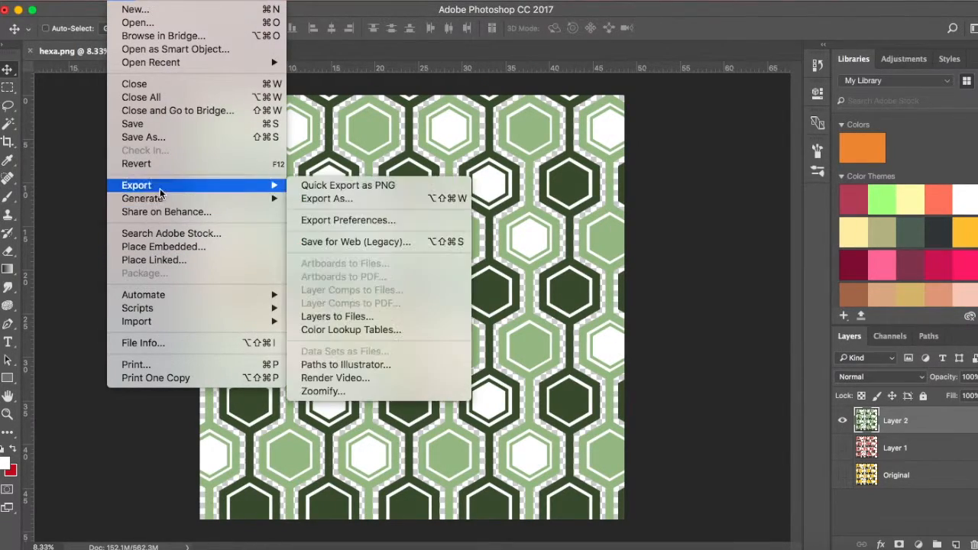
left_click(327, 201)
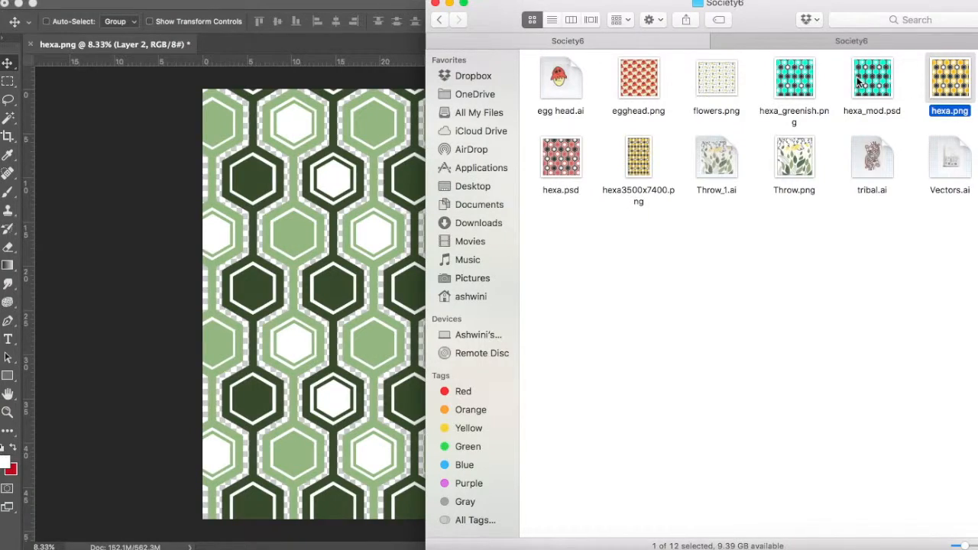
left_click(793, 79)
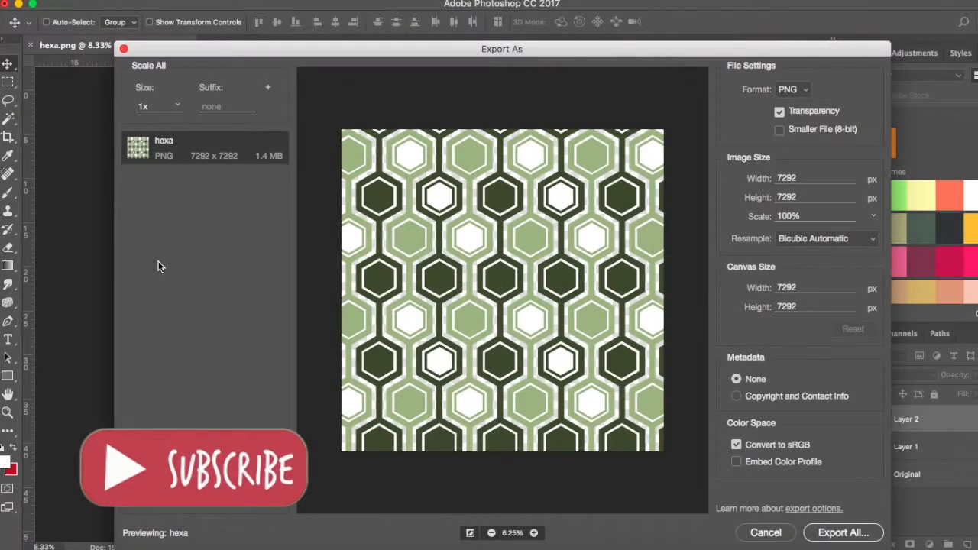
left_click(772, 532)
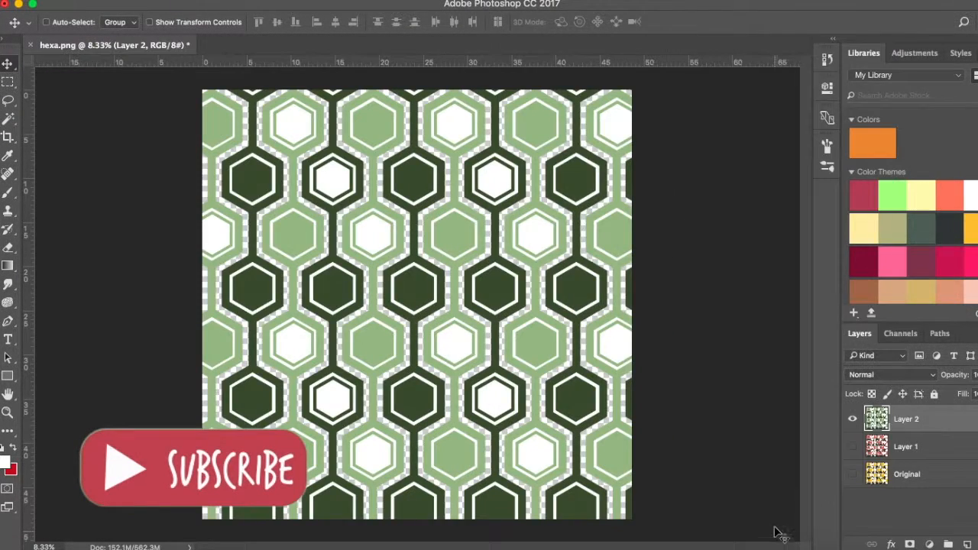
Step: Select Layer 1 and make it visible in place of the green Layer 2
left_click(904, 449)
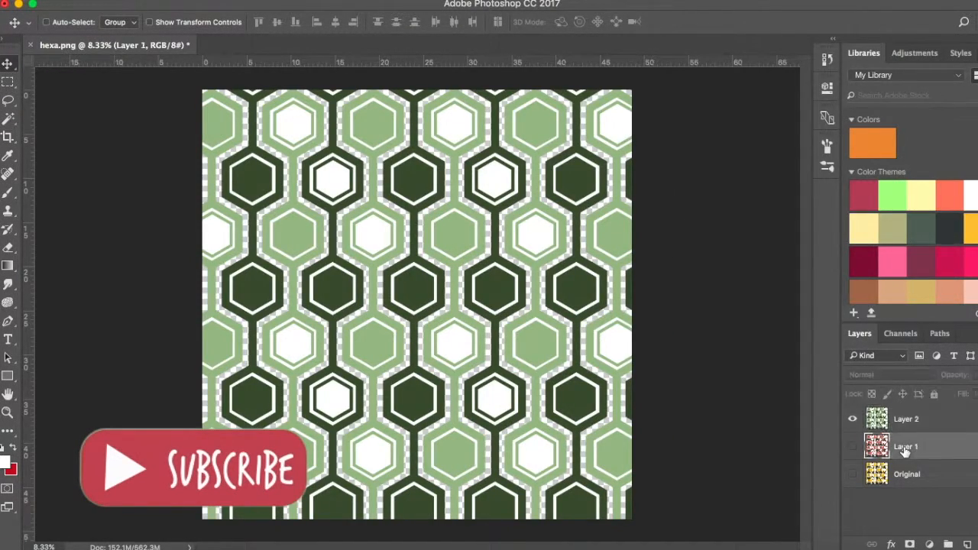
left_click(852, 419)
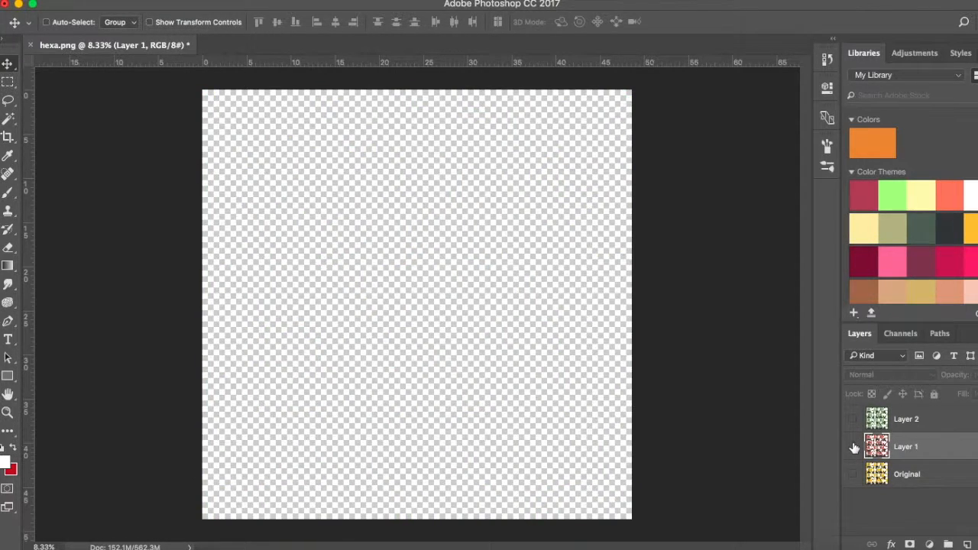
left_click(853, 446)
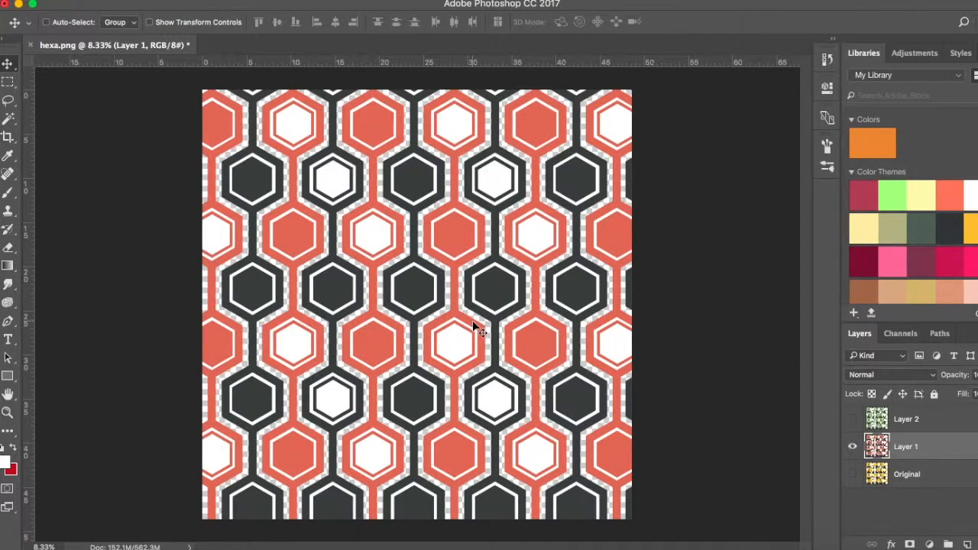